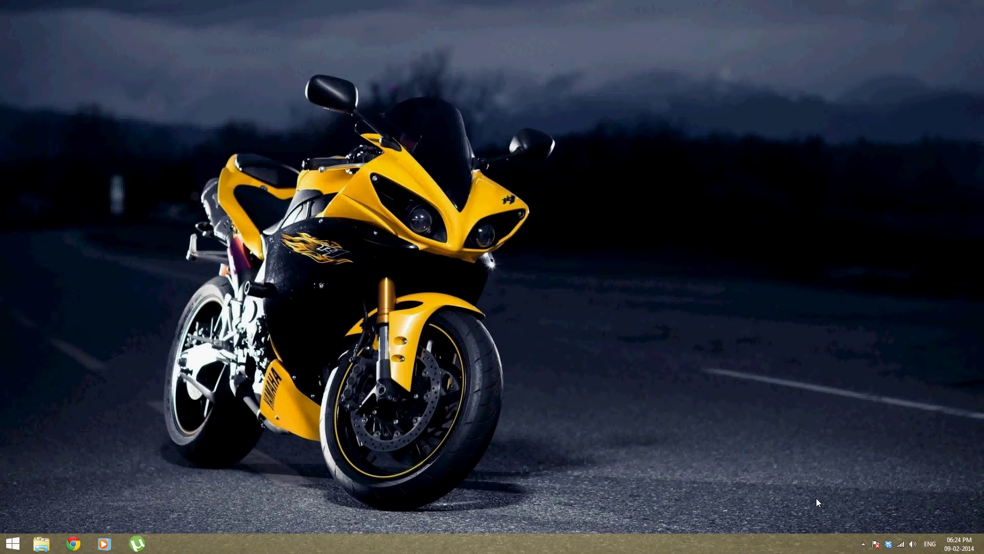
Check the network panel, then launch Windows Media Player from the taskbar.
{"action": "left_click", "coordinate": [900, 544]}
{"action": "left_click", "coordinate": [106, 543]}
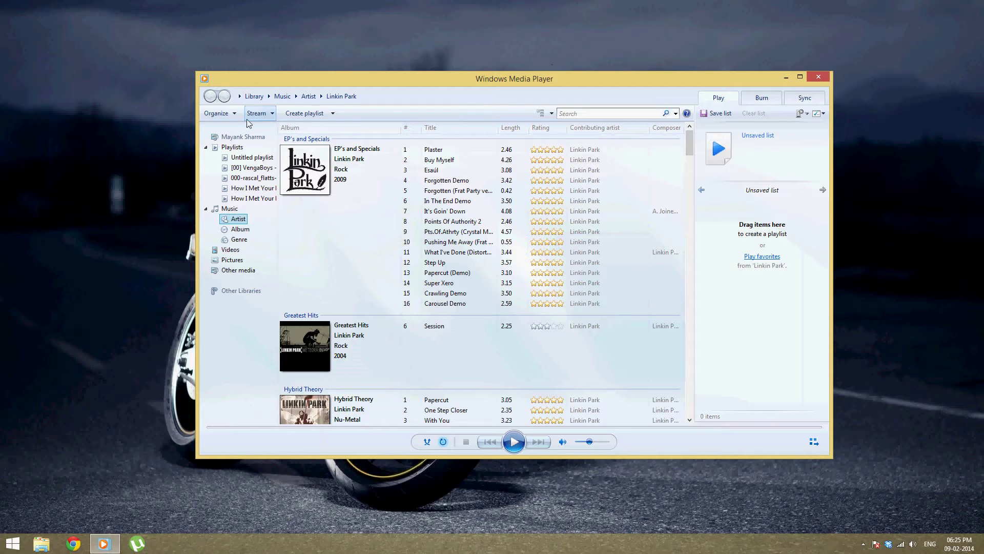
Allow remote control and automatic media playback for all devices, starting homegroup sharing.
{"action": "left_click", "coordinate": [273, 114]}
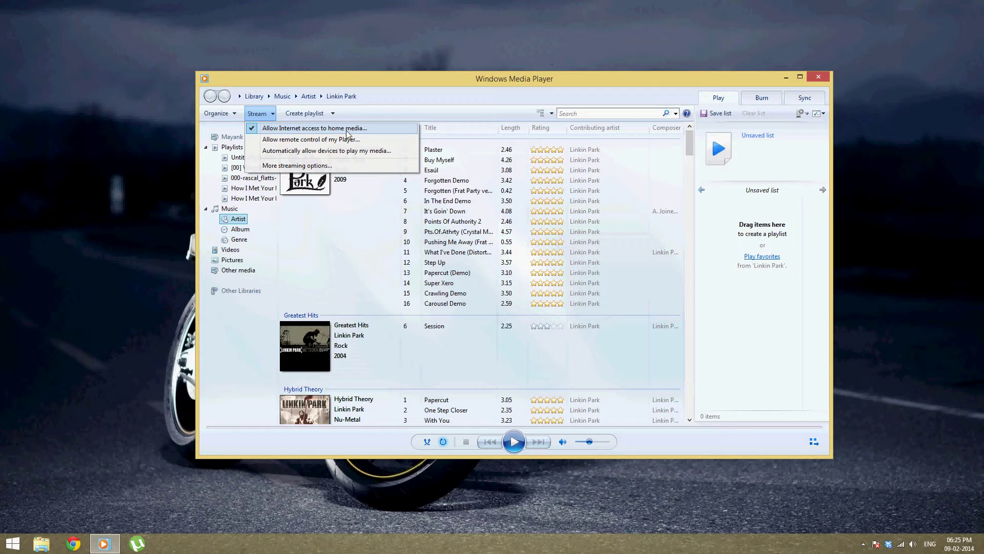
{"action": "left_click", "coordinate": [311, 143]}
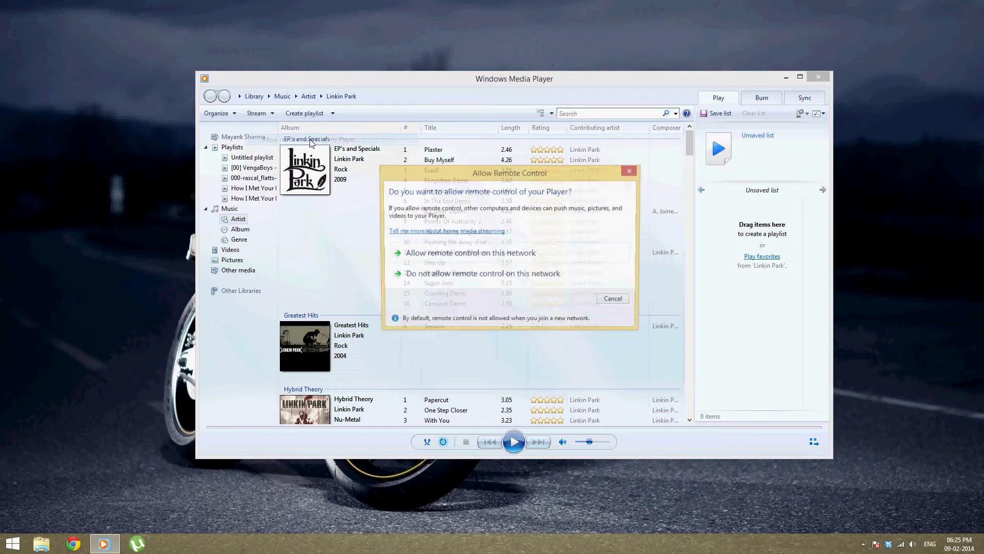
{"action": "left_click", "coordinate": [454, 256]}
{"action": "left_click", "coordinate": [272, 116]}
{"action": "left_click", "coordinate": [271, 154]}
{"action": "left_click", "coordinate": [445, 255]}
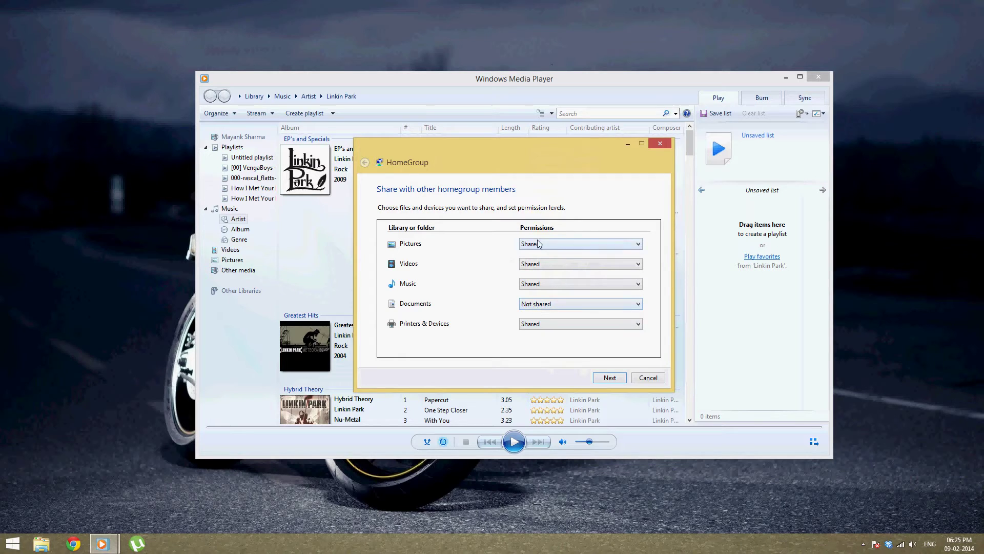
Note the homegroup password and finish the HomeGroup setup.
{"action": "left_click", "coordinate": [607, 378]}
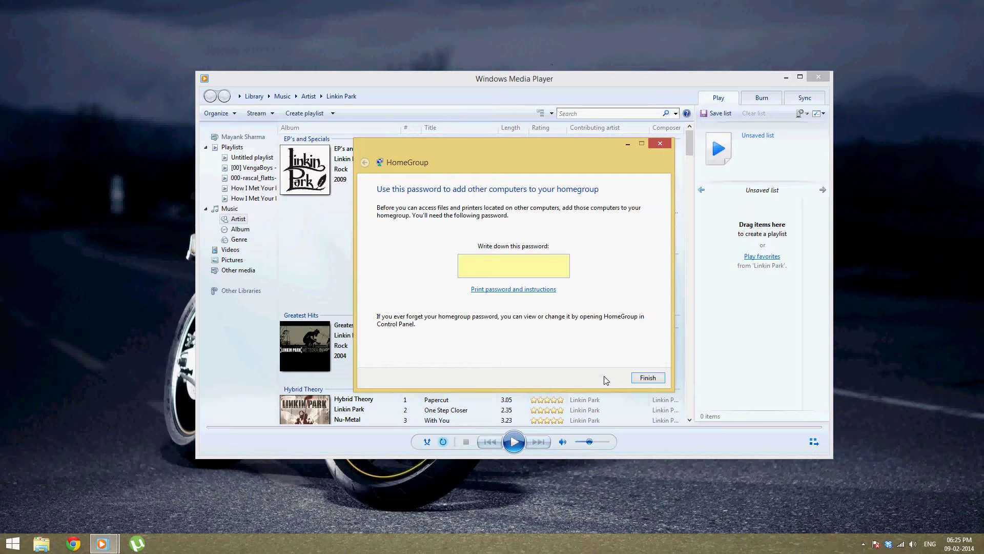
{"action": "left_click_drag", "start_coordinate": [554, 264], "coordinate": [472, 251]}
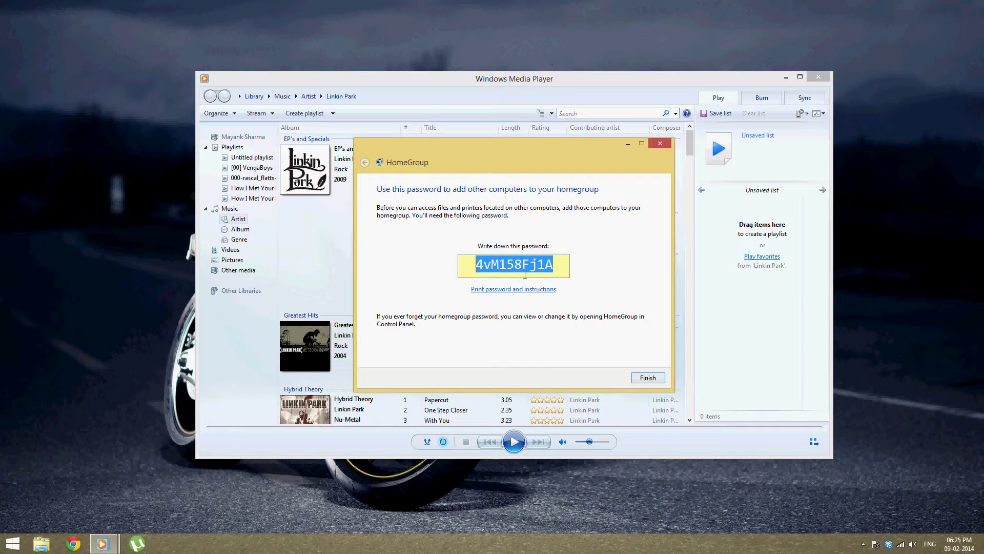
{"action": "left_click", "coordinate": [647, 378]}
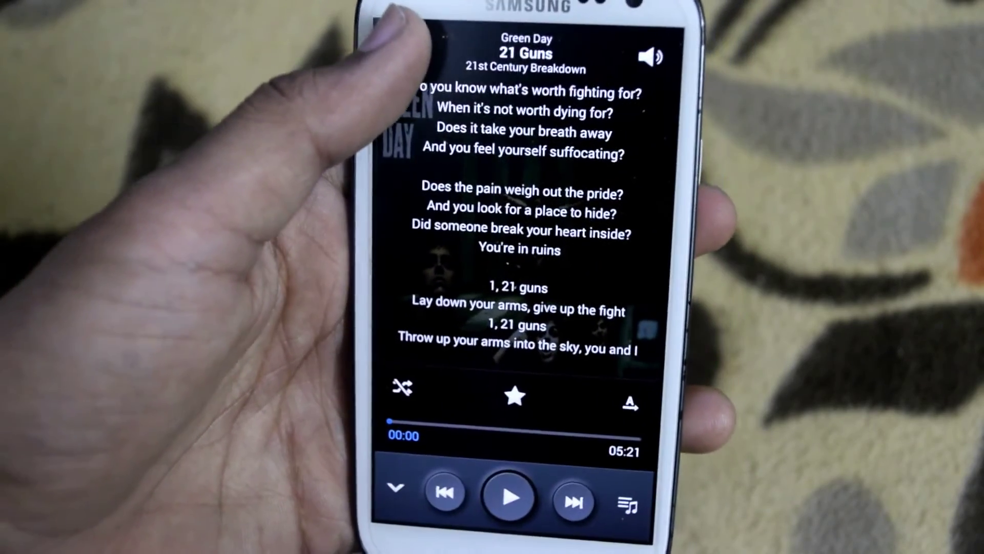
Cast Green Day's '21 Guns' from the phone to the PC's Windows Media Player.
{"action": "left_click", "coordinate": [396, 34]}
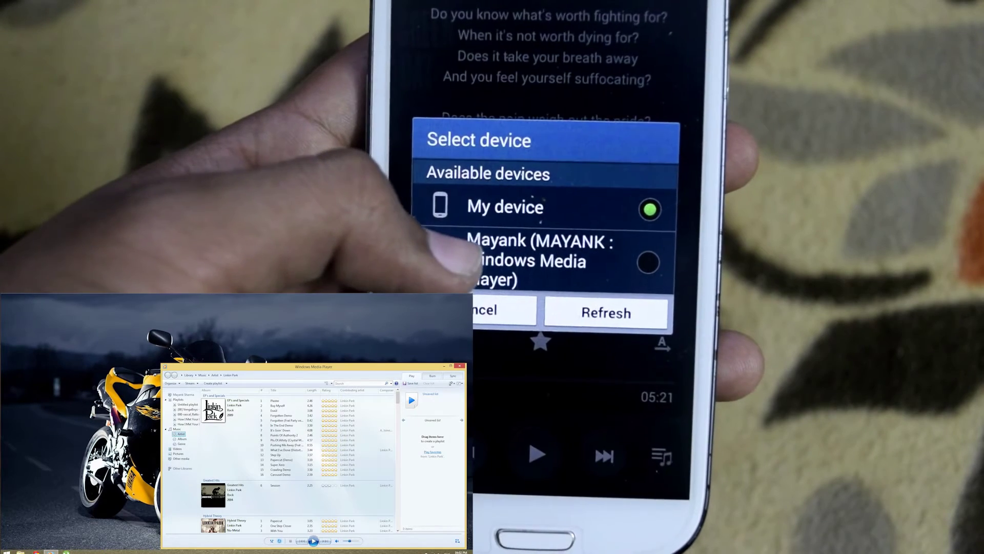
{"action": "left_click", "coordinate": [483, 262]}
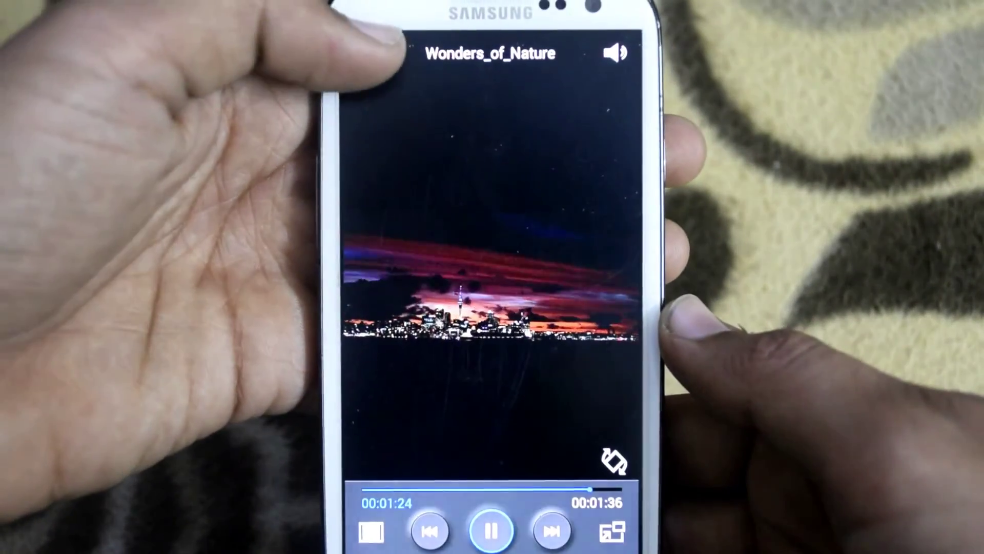
Cast the 'Wonders_of_Nature' video from the phone to the PC's Windows Media Player.
{"action": "left_click", "coordinate": [367, 47]}
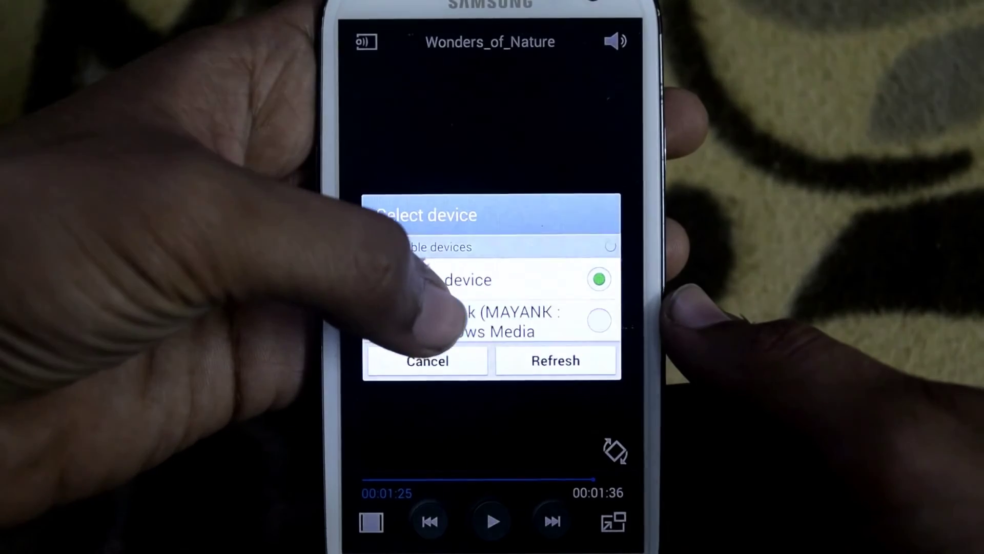
{"action": "left_click", "coordinate": [462, 322]}
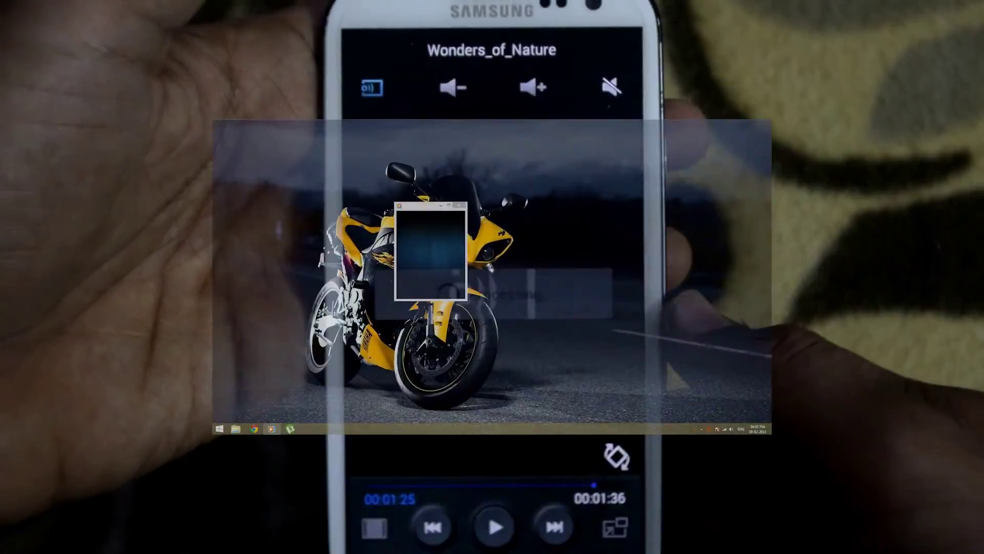